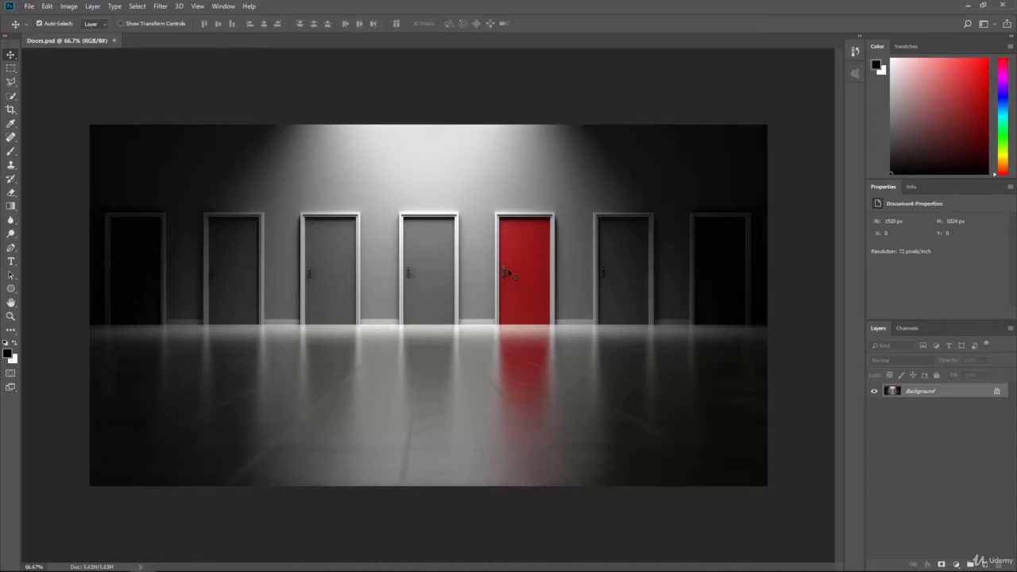
Select the red door with the Rectangular Marquee tool, then try shifting the selection outline onto the neighbouring grey door and undo that shift.
left_click(11, 69)
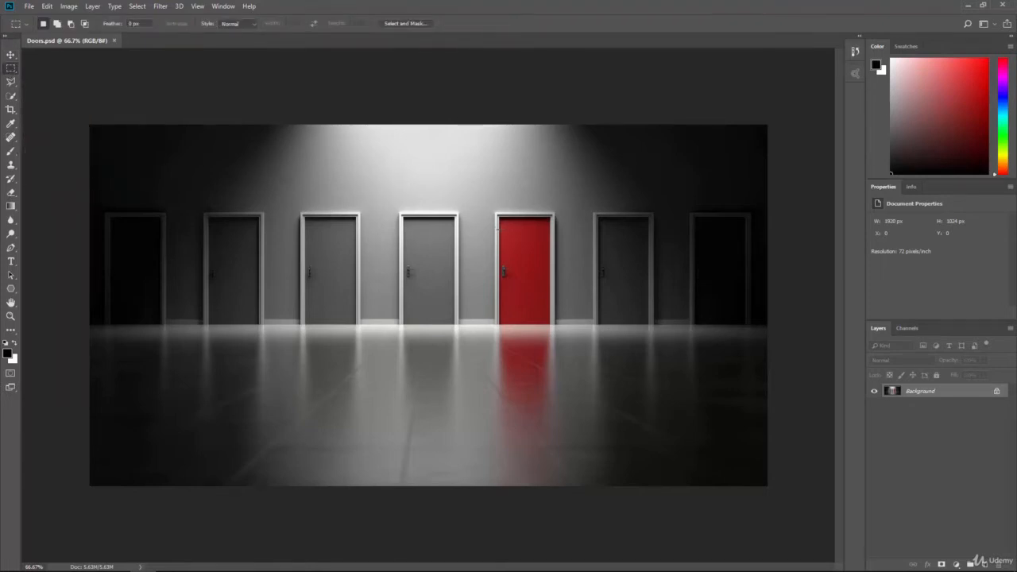
left_click_drag(498, 216, 550, 324)
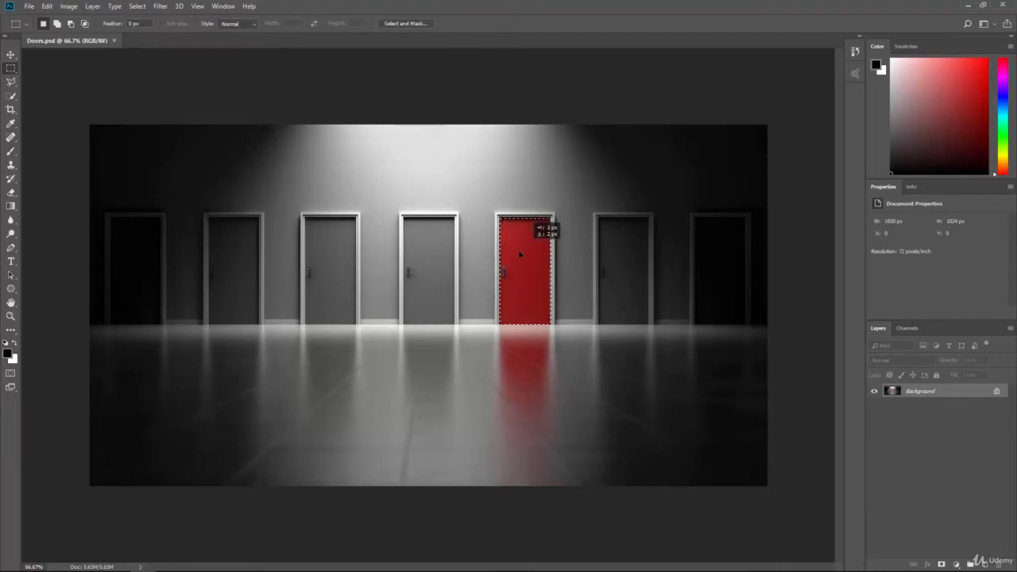
left_click_drag(545, 227, 435, 268)
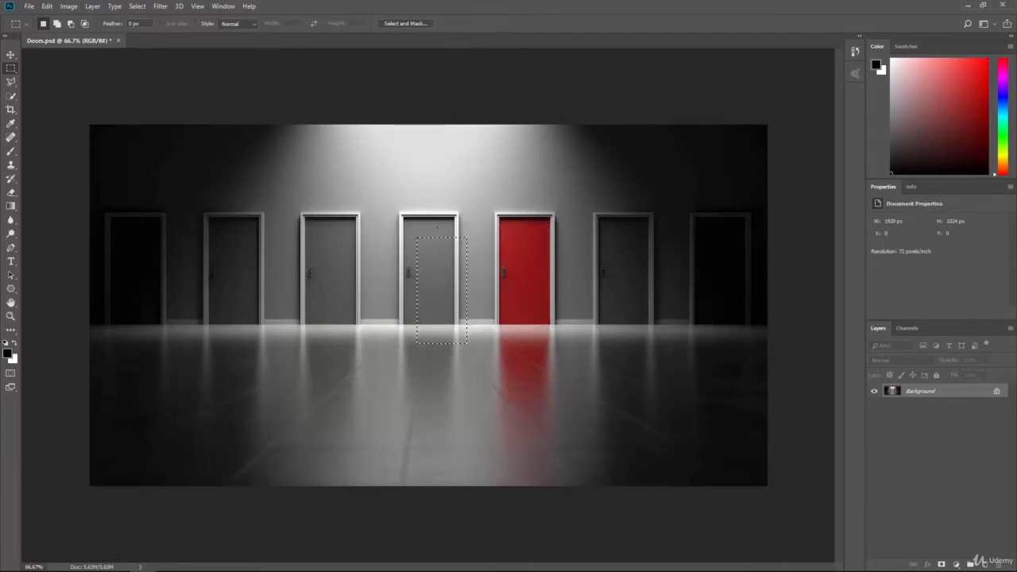
key("ctrl+z")
Try moving the selected red door's pixels onto the third door from the left with the Move tool, then undo the move.
left_click(11, 54)
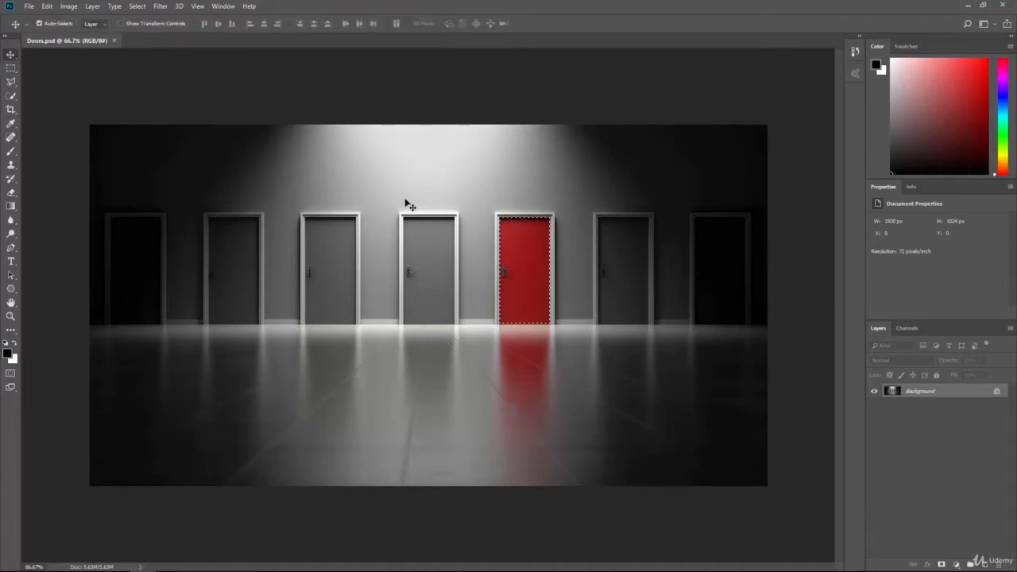
left_click_drag(531, 249, 327, 251)
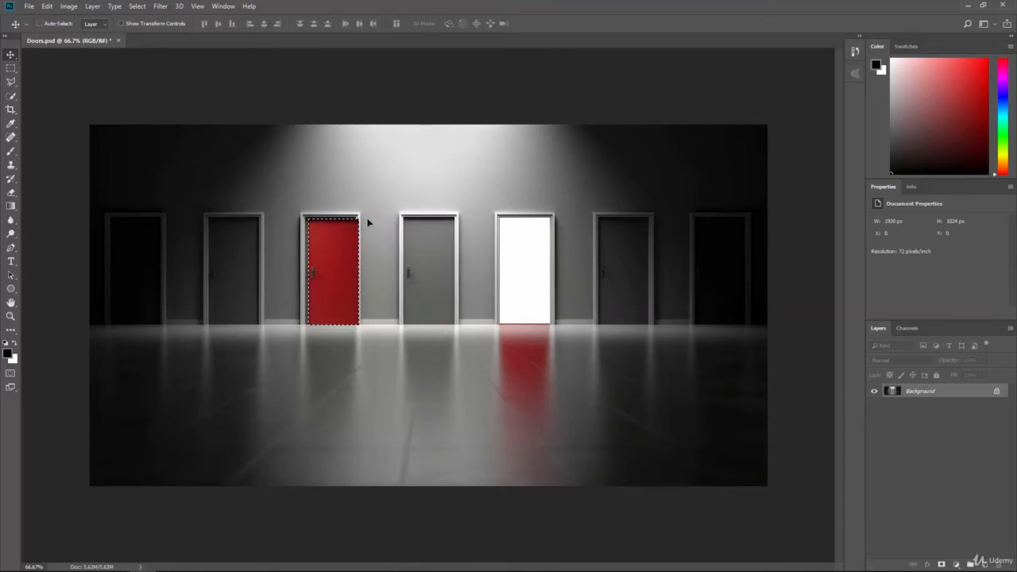
key("ctrl+z")
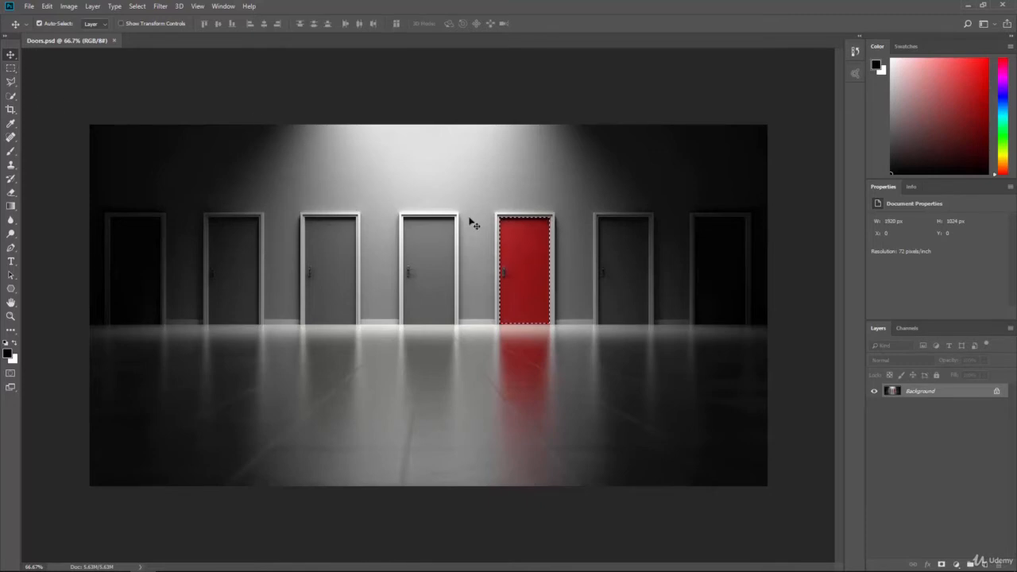
Deselect the red door and check the shortcut listed for the Deselect command.
left_click(137, 7)
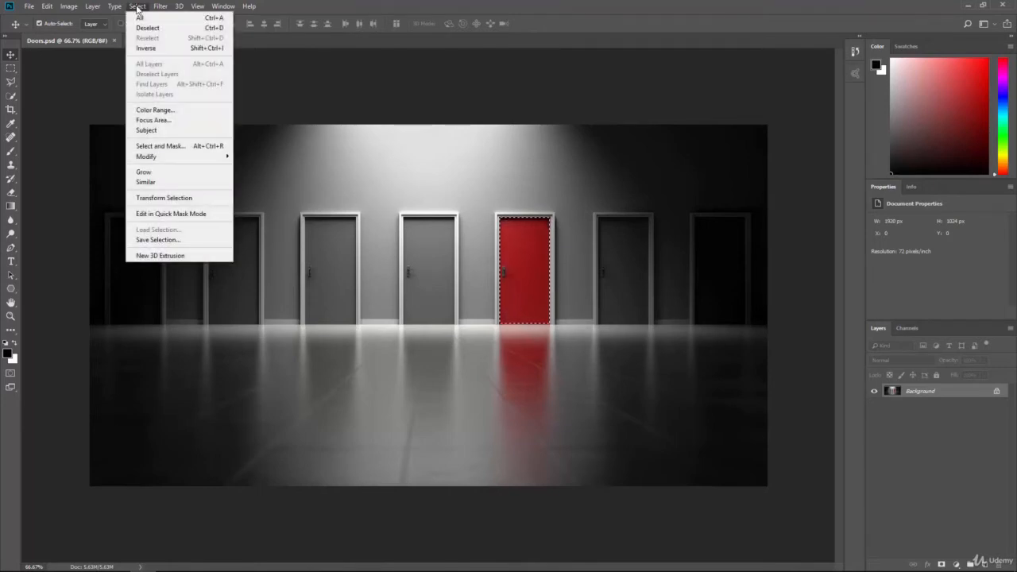
left_click(169, 30)
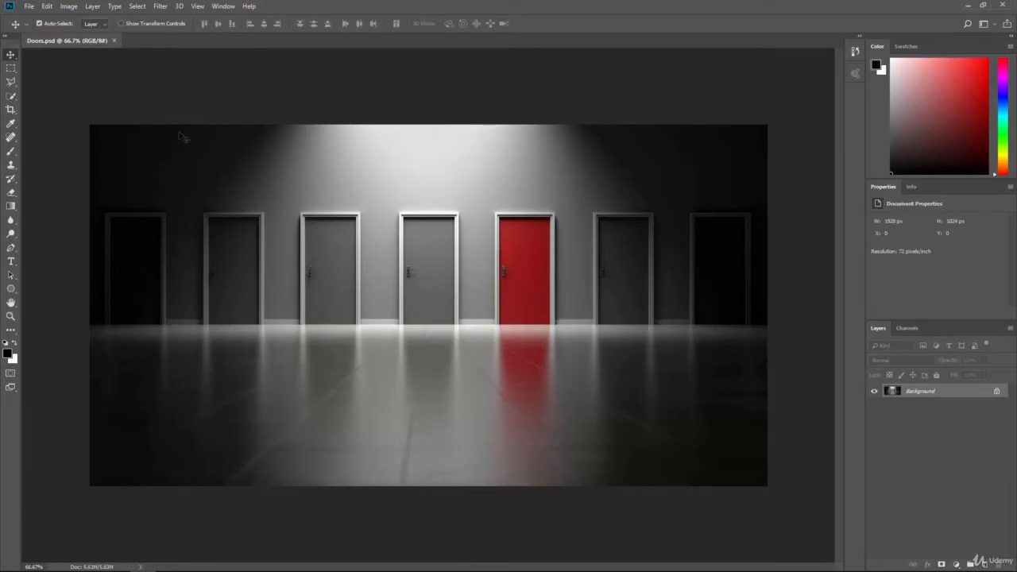
left_click(140, 6)
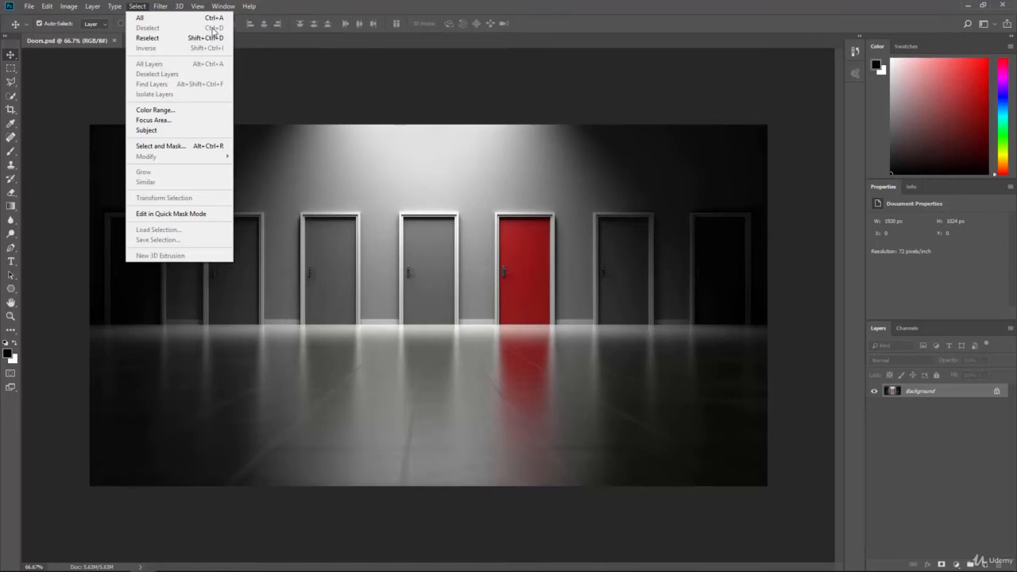
left_click(306, 3)
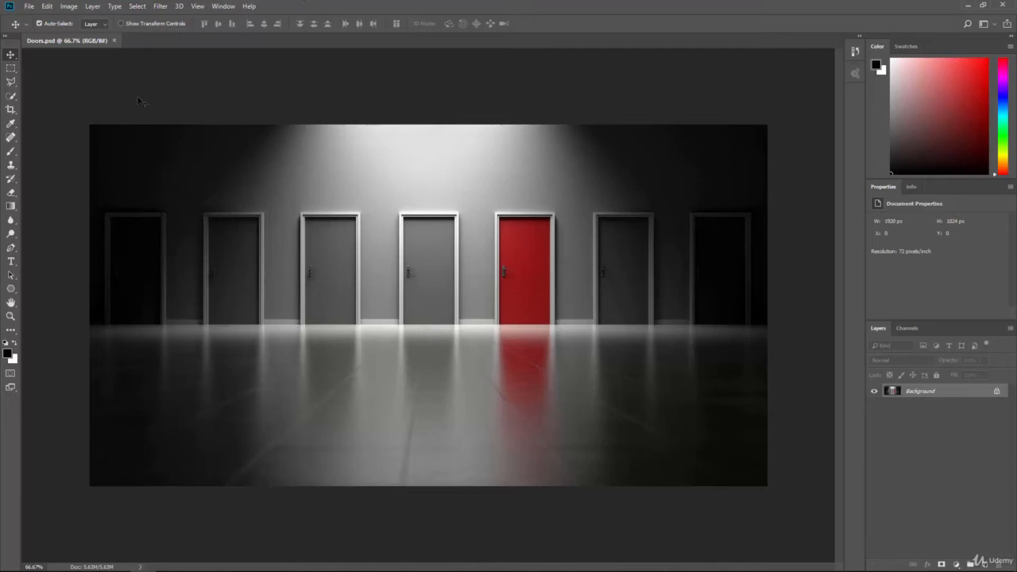
Draw two rectangular test selections around the middle grey doors, clearing each one by deselecting in the canvas.
left_click(11, 68)
left_click_drag(273, 214, 371, 299)
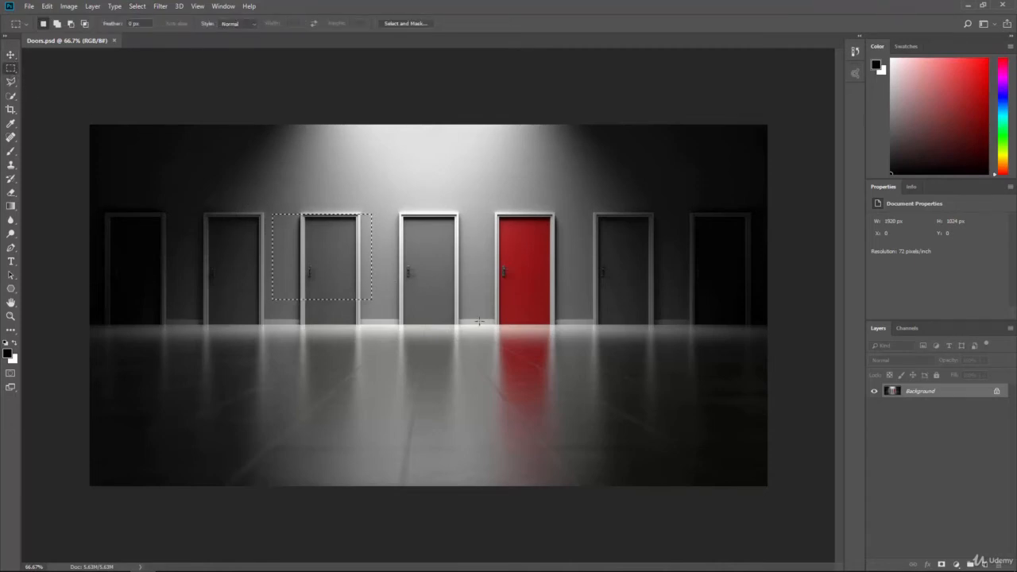
left_click(479, 321)
left_click_drag(378, 244, 428, 305)
left_click(415, 306)
Select the entire image.
left_click(137, 7)
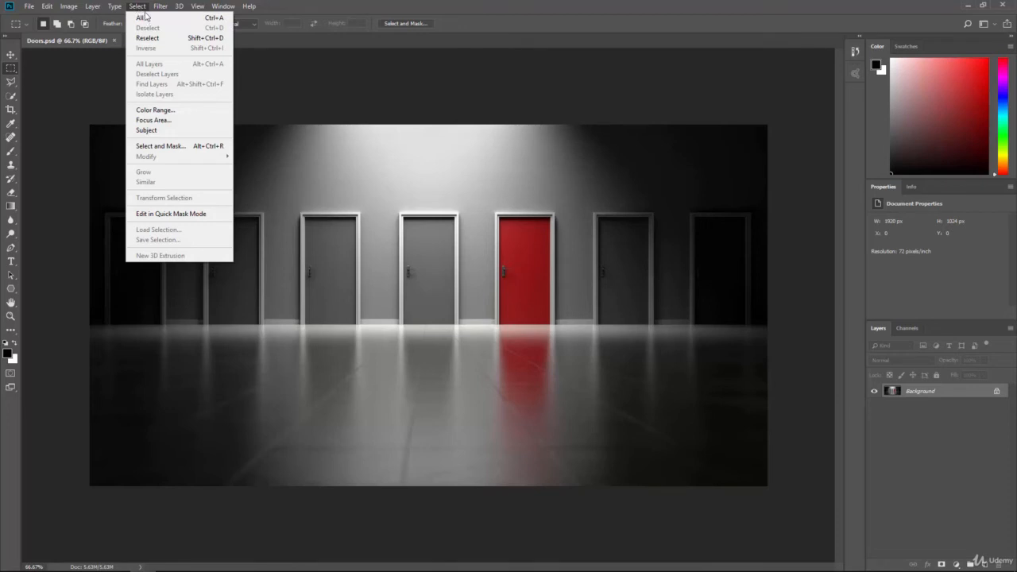
left_click(182, 21)
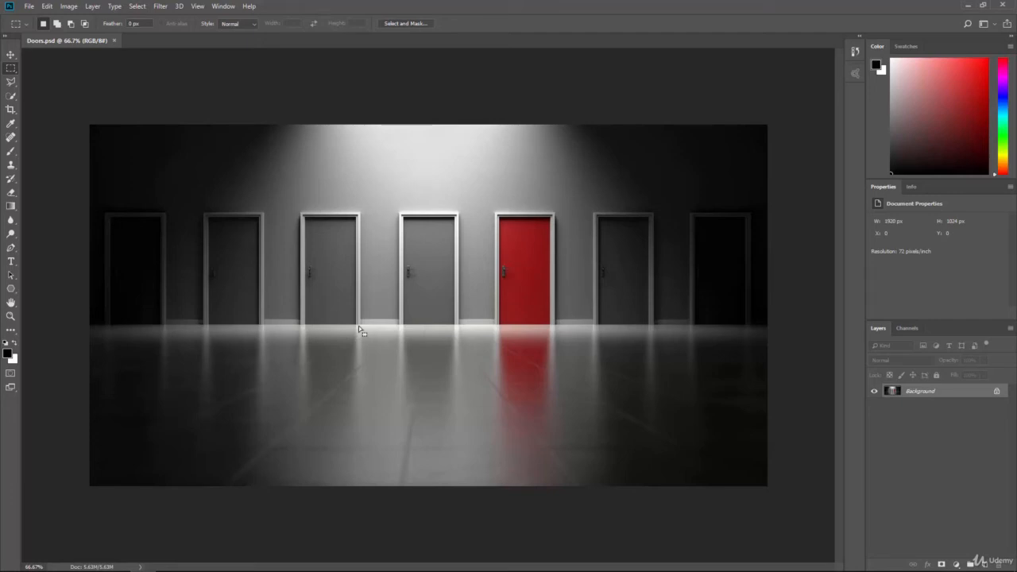
key("ctrl+a")
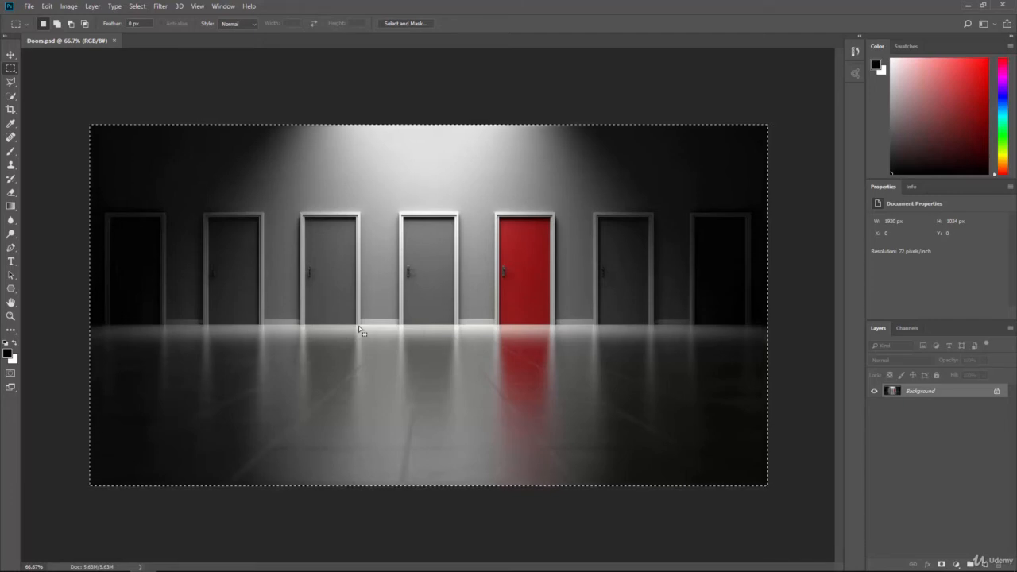
Replace the whole-image selection with a large circular one around the centre and red doors, using the Elliptical Marquee tool.
left_click(136, 6)
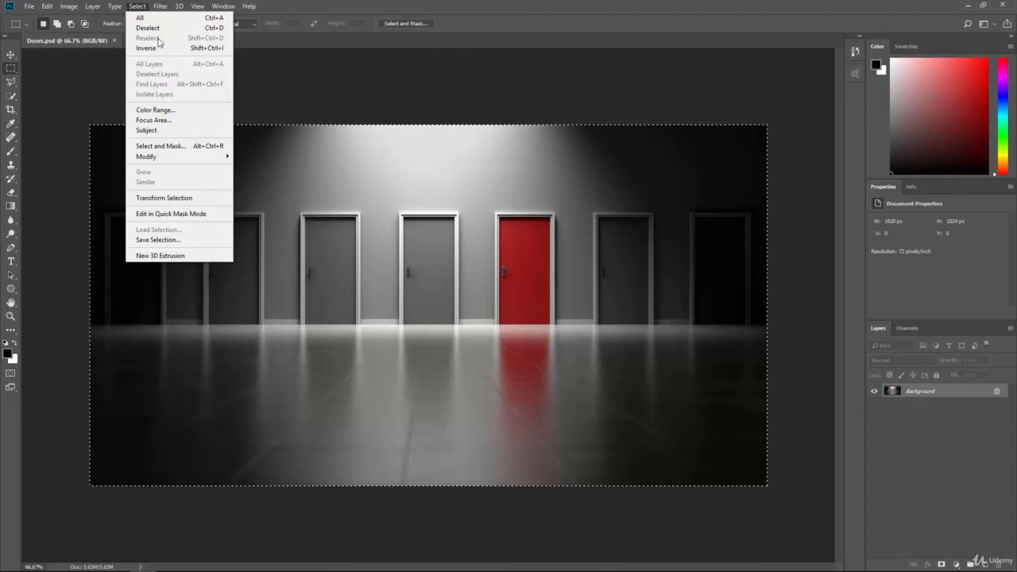
left_click(13, 73)
right_click(12, 72)
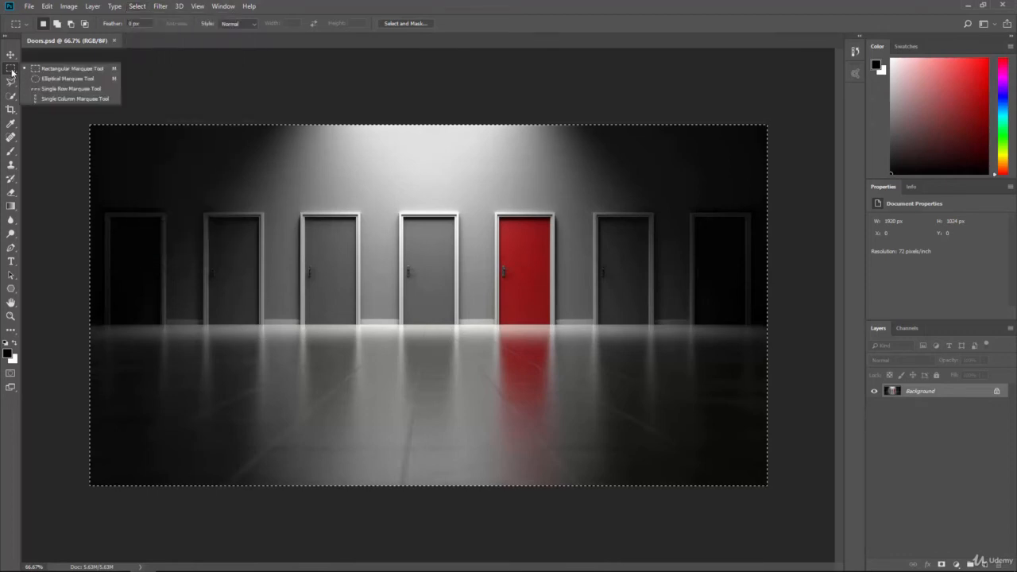
left_click(44, 78)
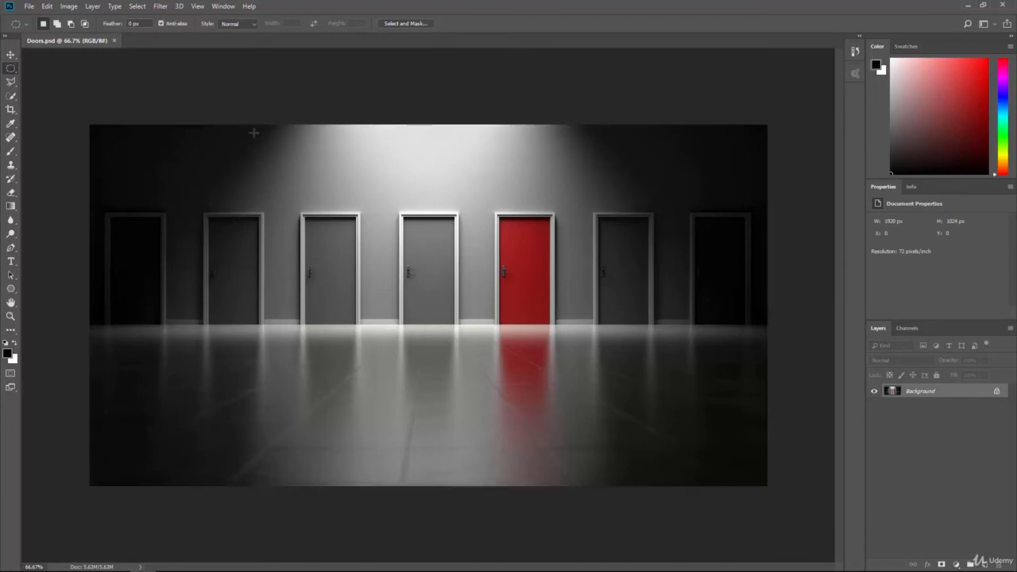
left_click_drag(350, 183, 611, 441)
Deselect the circular area and bring the same selection back with Reselect.
key("ctrl+d")
left_click(134, 8)
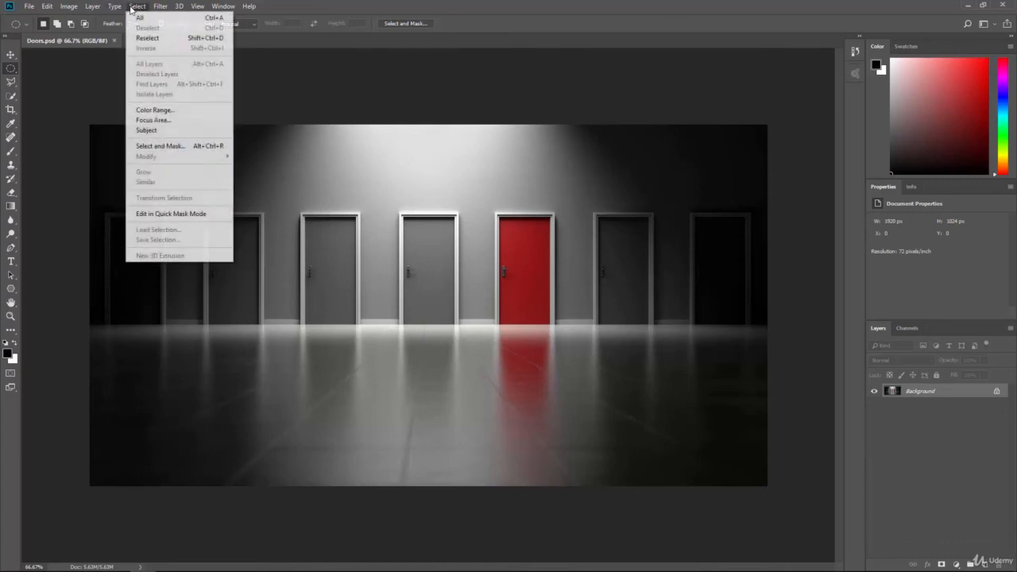
left_click(175, 40)
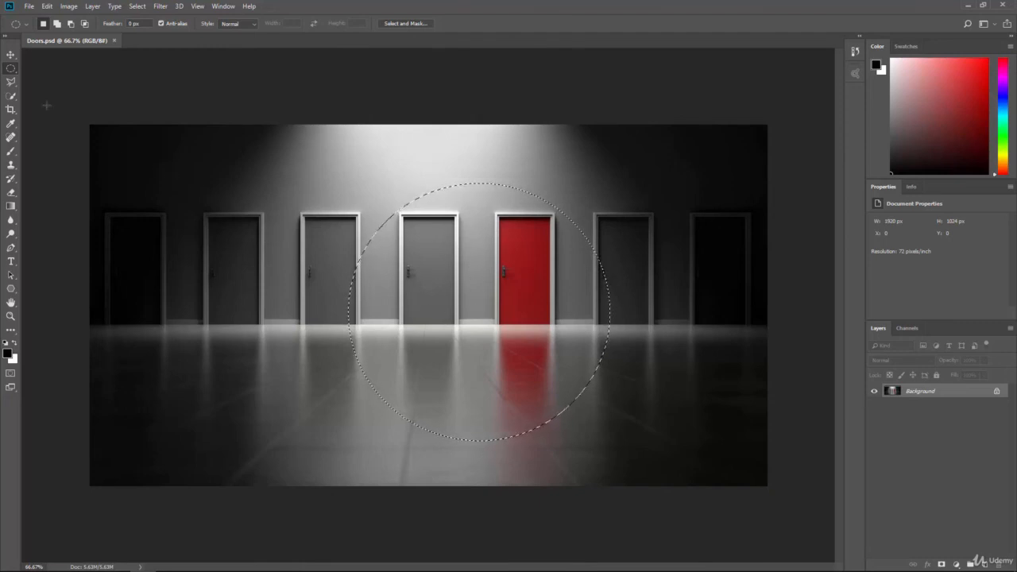
Try moving the circular selection's pixels toward the left doors with the Move tool, then undo the move.
key("v")
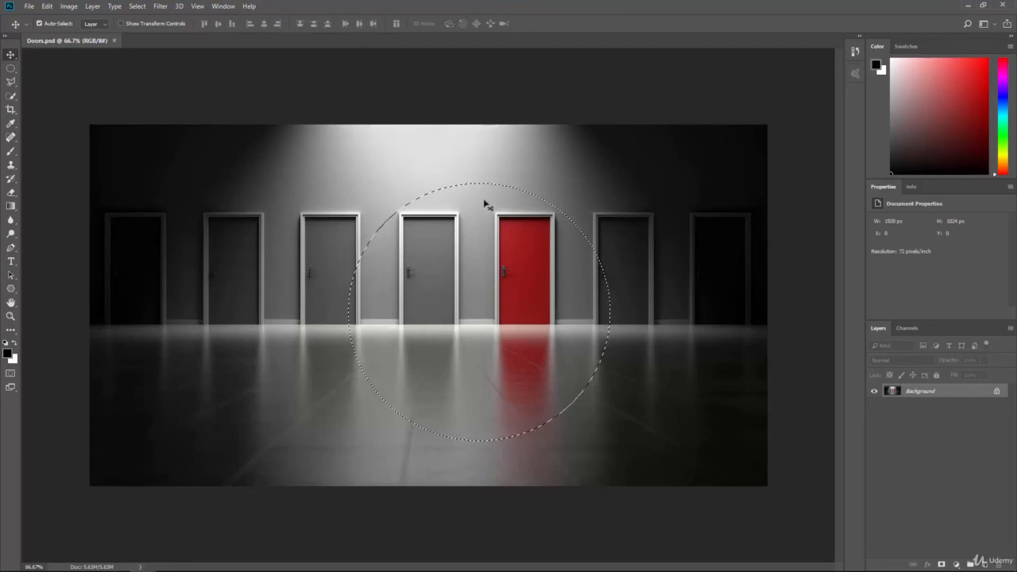
left_click_drag(505, 312, 333, 278)
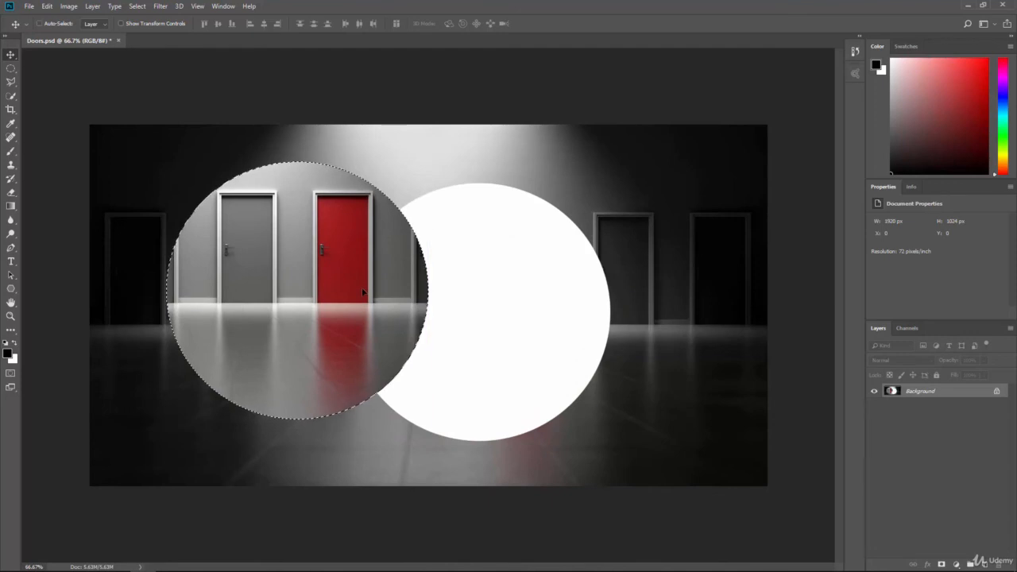
key("ctrl+z")
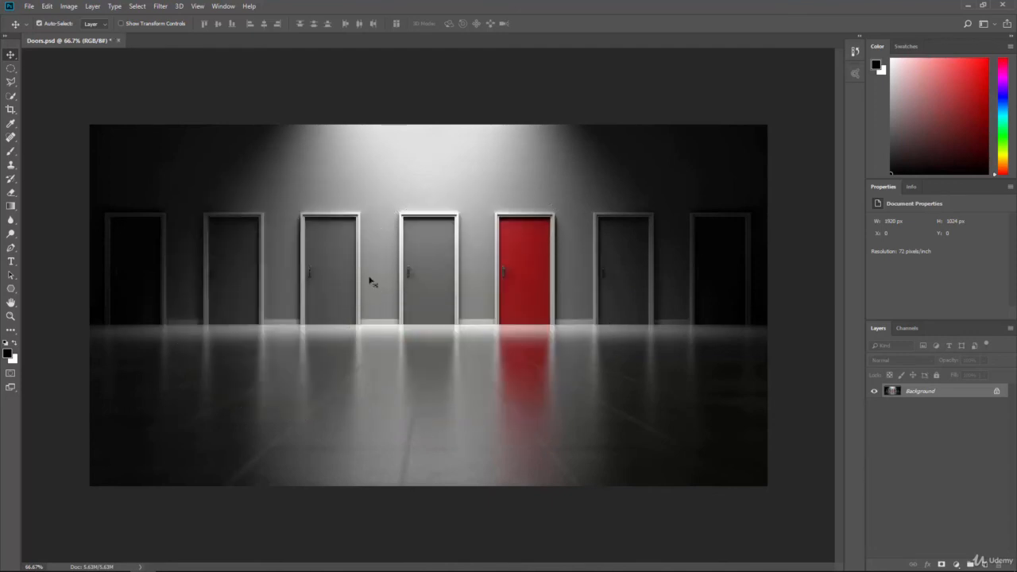